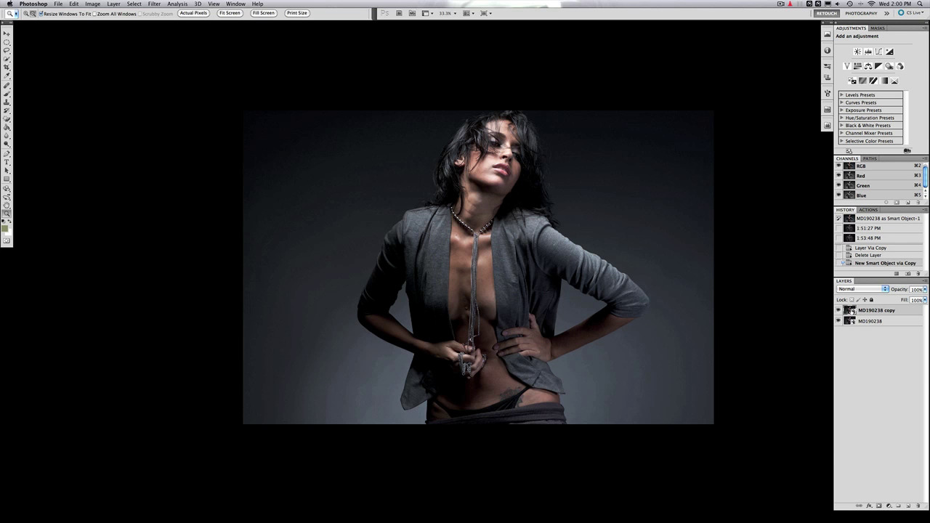
In Camera Raw apply Auto, set Exposure -1.65, Blacks 0, Clarity +48, lower Vibrance, then open.
{"action": "double_click", "coordinate": [851, 311]}
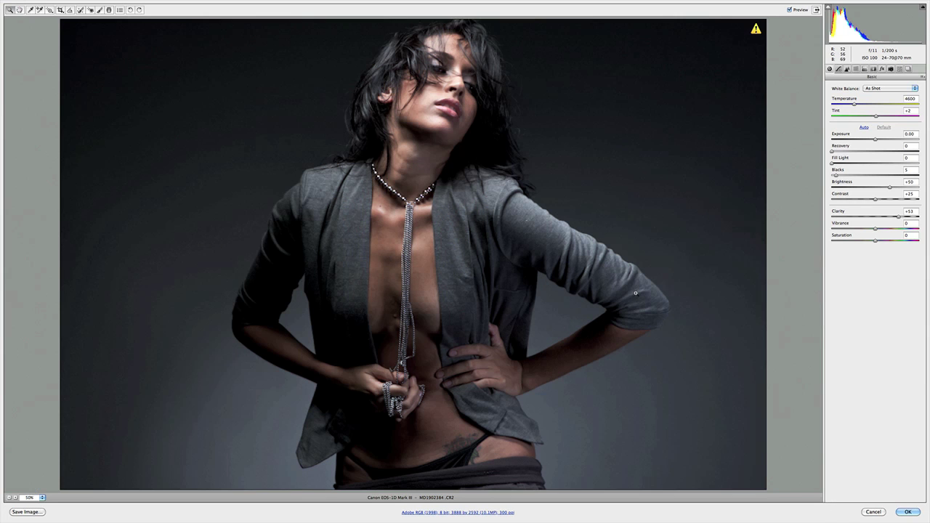
{"action": "left_click", "coordinate": [863, 127]}
{"action": "mouse_move", "coordinate": [890, 140]}
{"action": "left_mouse_down"}
{"action": "mouse_move", "coordinate": [826, 141]}
{"action": "mouse_move", "coordinate": [858, 142]}
{"action": "left_mouse_up"}
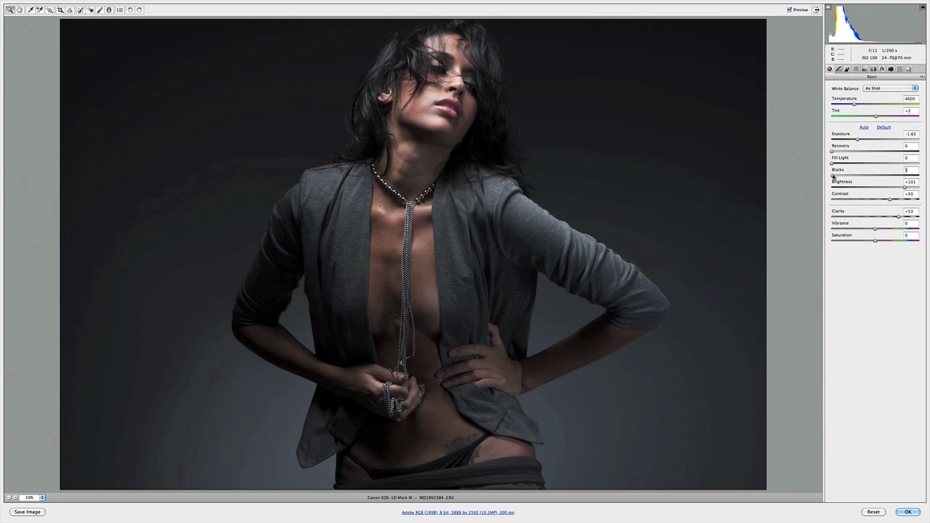
{"action": "left_click_drag", "start_coordinate": [833, 175], "coordinate": [834, 176]}
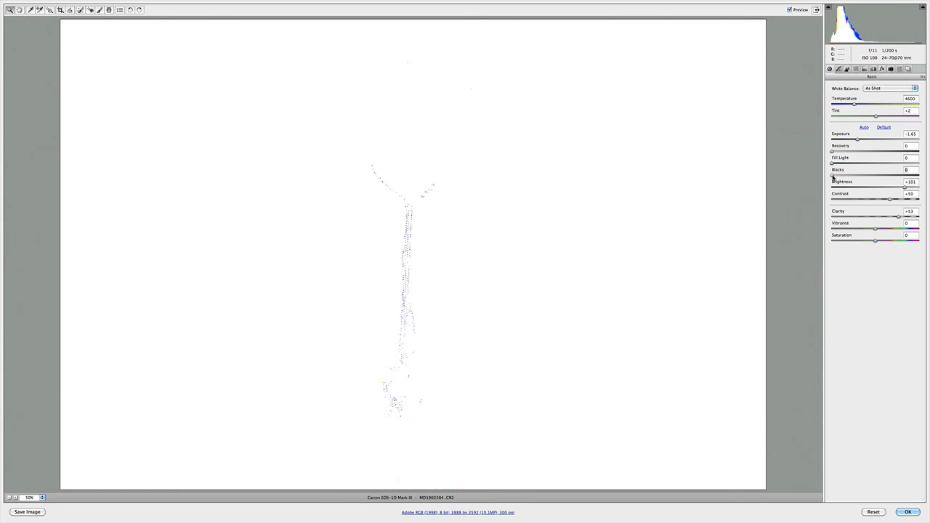
{"action": "left_click_drag", "start_coordinate": [833, 177], "coordinate": [834, 177]}
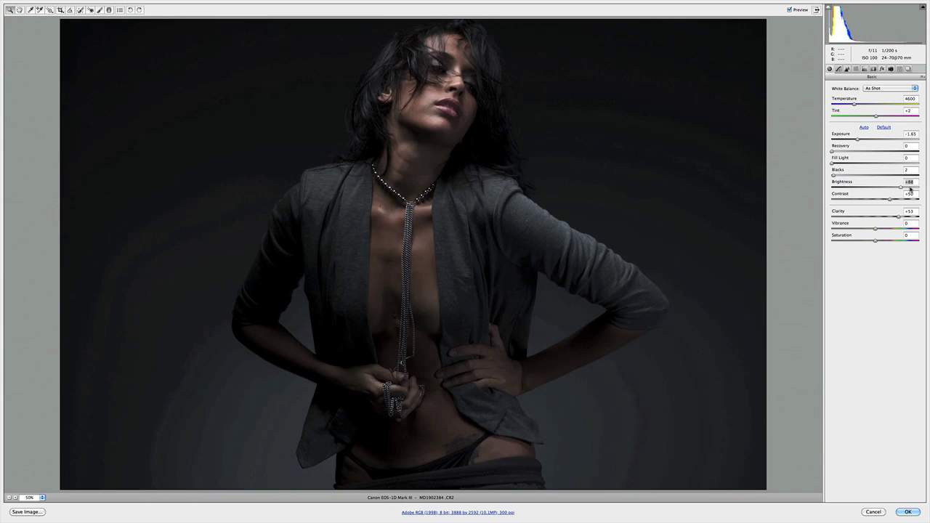
{"action": "left_click_drag", "start_coordinate": [899, 190], "coordinate": [905, 189]}
{"action": "left_click_drag", "start_coordinate": [838, 177], "coordinate": [832, 178]}
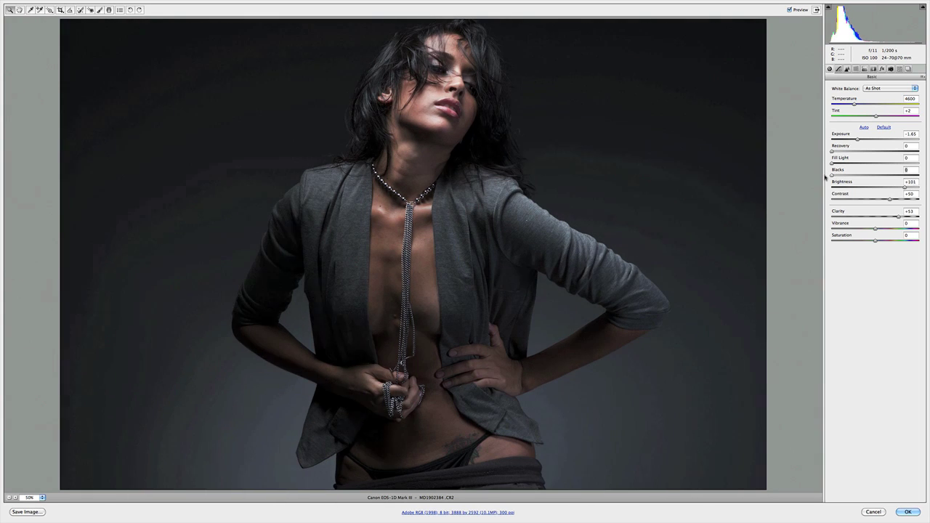
{"action": "mouse_move", "coordinate": [873, 219]}
{"action": "left_mouse_down"}
{"action": "mouse_move", "coordinate": [920, 219]}
{"action": "mouse_move", "coordinate": [862, 218]}
{"action": "mouse_move", "coordinate": [928, 218]}
{"action": "left_mouse_up"}
{"action": "left_click_drag", "start_coordinate": [911, 231], "coordinate": [859, 230]}
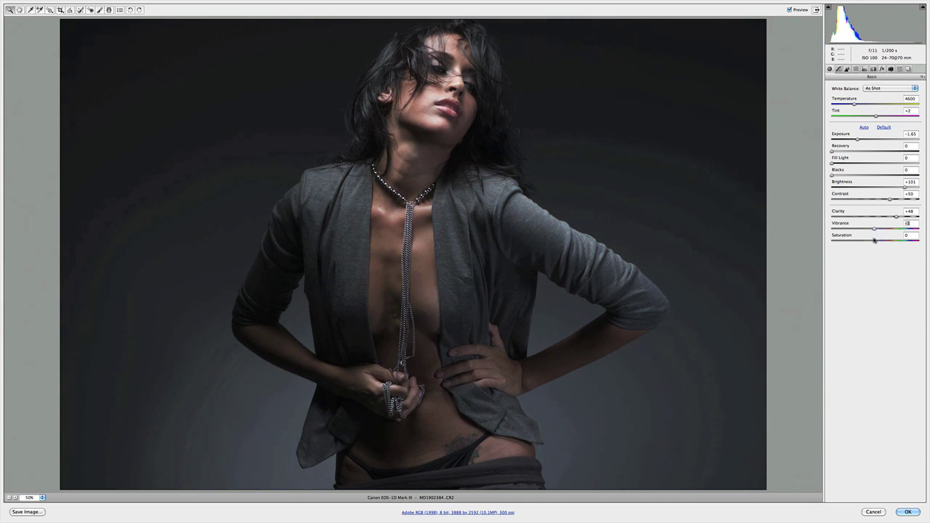
{"action": "left_click", "coordinate": [908, 513]}
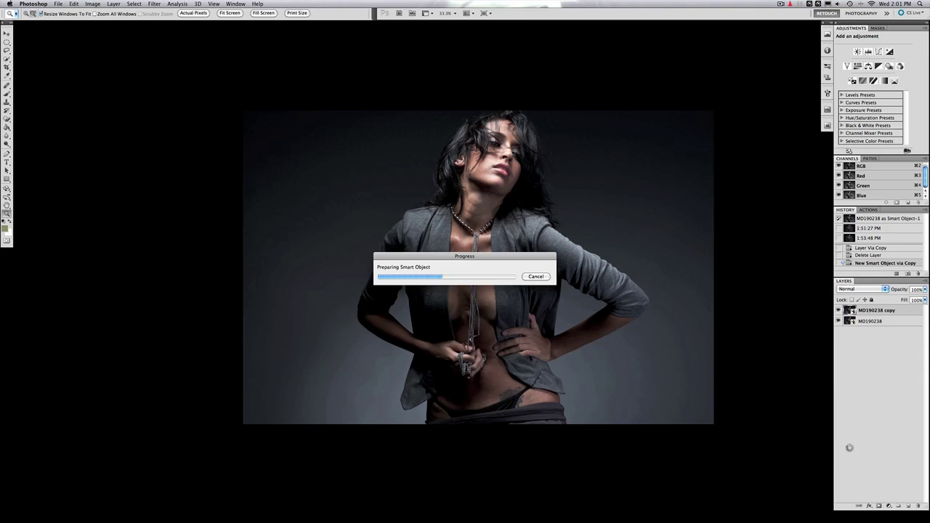
{"action": "left_click", "coordinate": [592, 328]}
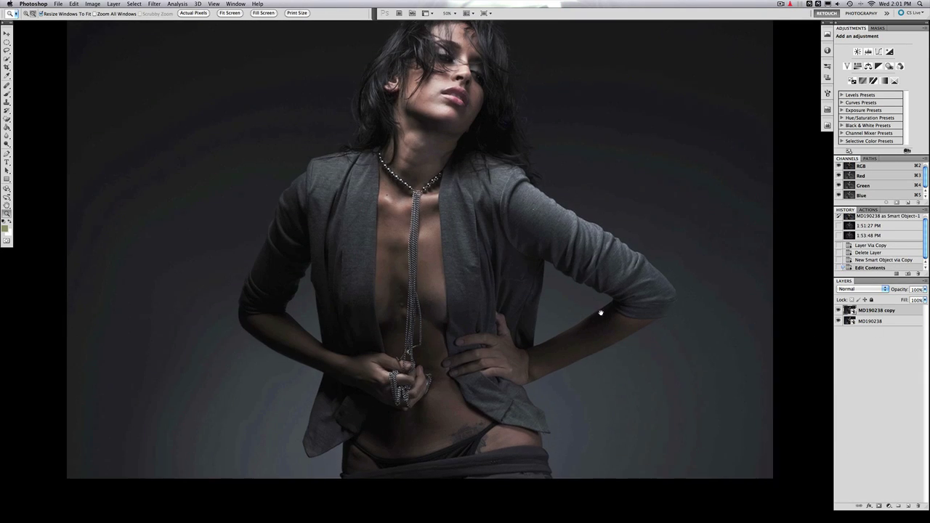
{"action": "right_click", "coordinate": [848, 311]}
{"action": "left_click", "coordinate": [882, 311]}
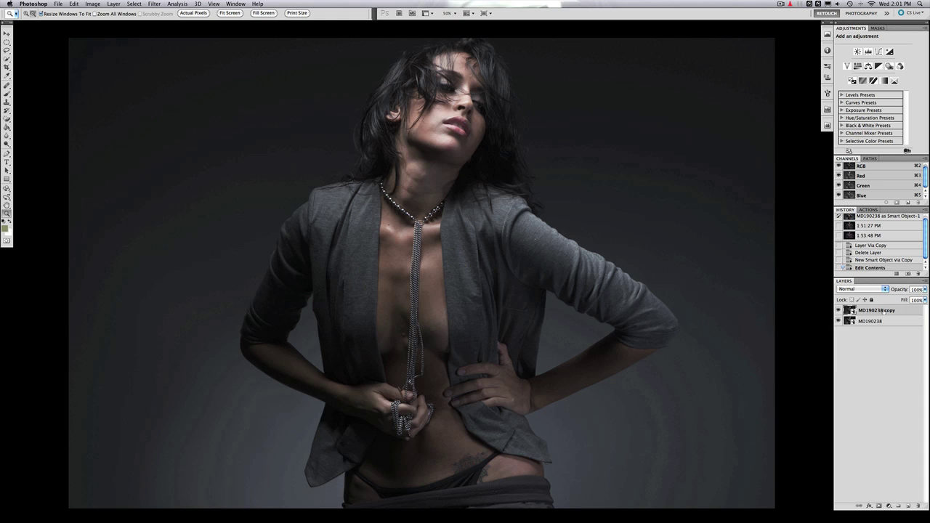
{"action": "right_click", "coordinate": [883, 310]}
{"action": "left_click", "coordinate": [843, 349]}
{"action": "double_click", "coordinate": [851, 310]}
{"action": "left_click", "coordinate": [856, 68]}
{"action": "left_click", "coordinate": [854, 87]}
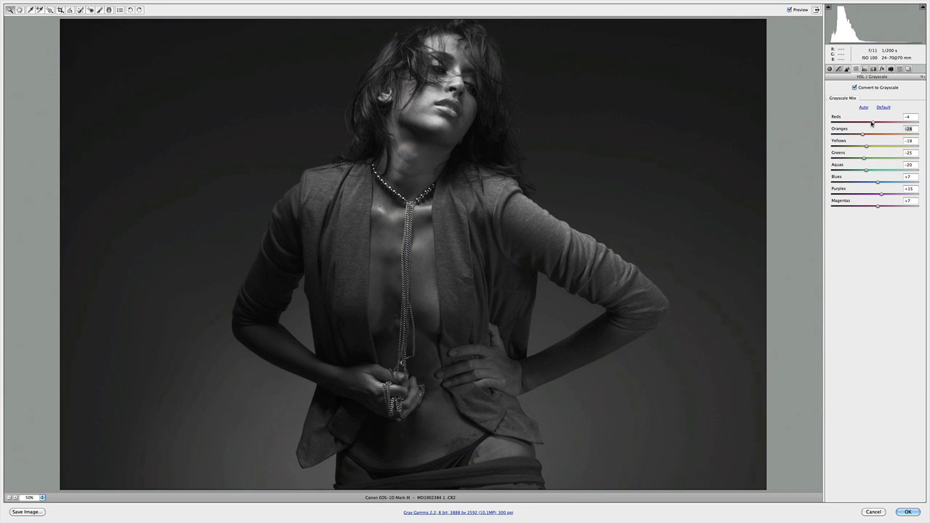
{"action": "left_click", "coordinate": [908, 511]}
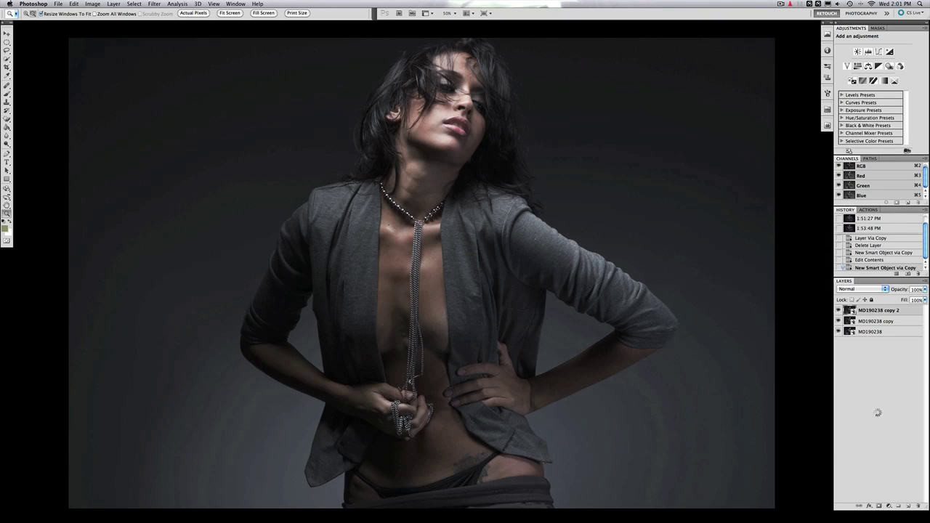
{"action": "left_click", "coordinate": [862, 288]}
{"action": "left_click", "coordinate": [852, 311]}
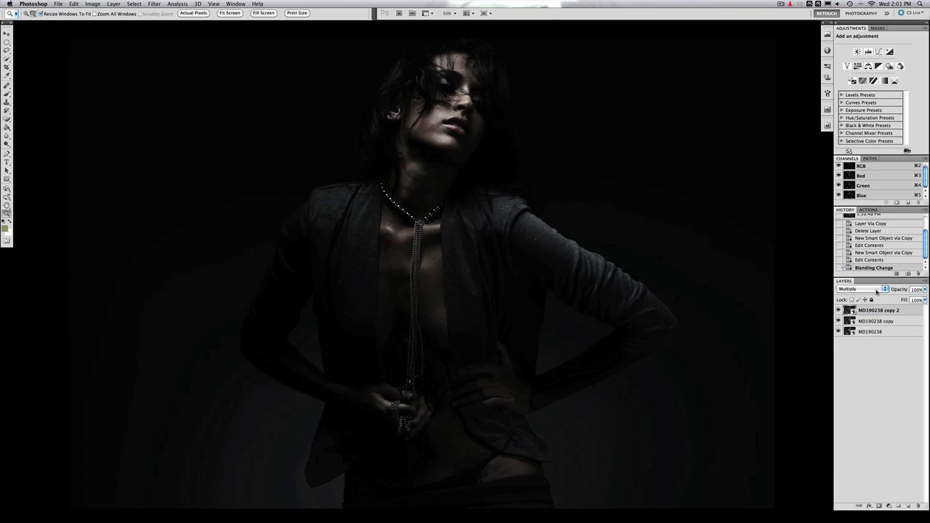
{"action": "left_click", "coordinate": [874, 290]}
{"action": "left_click", "coordinate": [855, 353]}
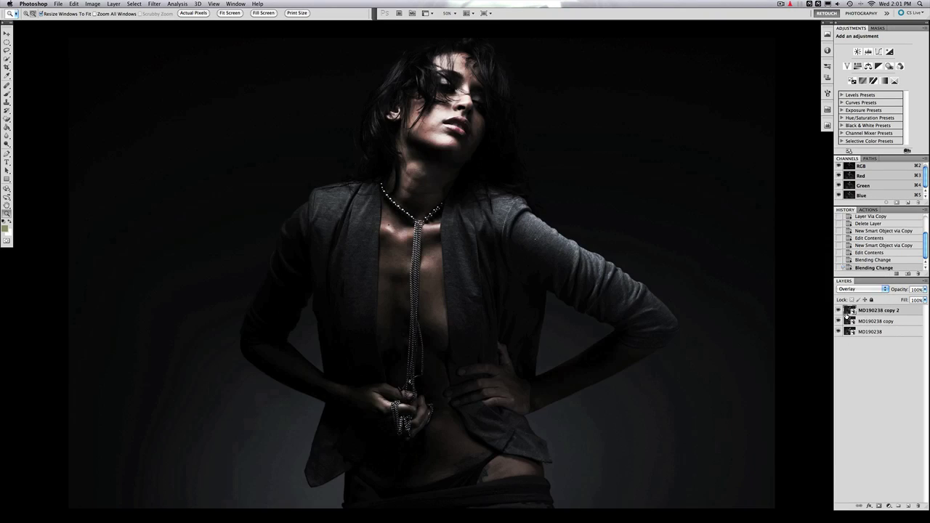
{"action": "double_click", "coordinate": [851, 311]}
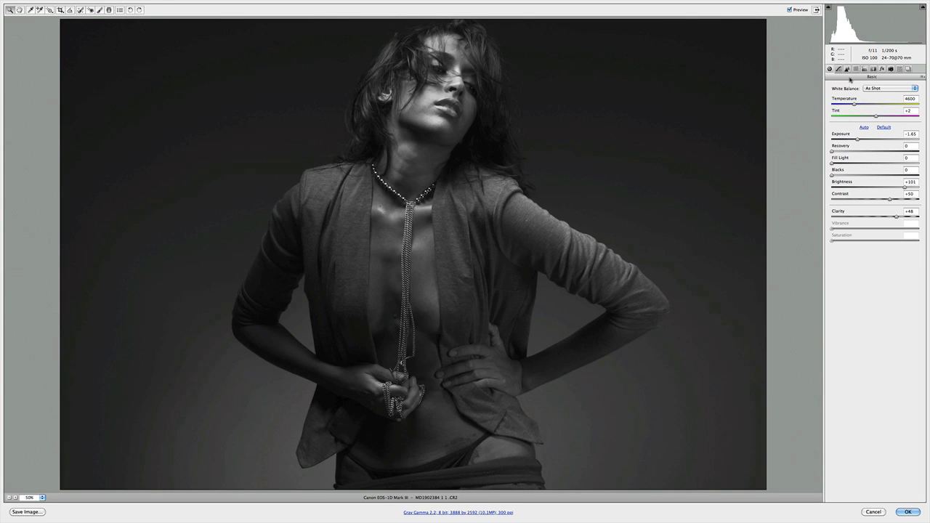
{"action": "left_click", "coordinate": [864, 69]}
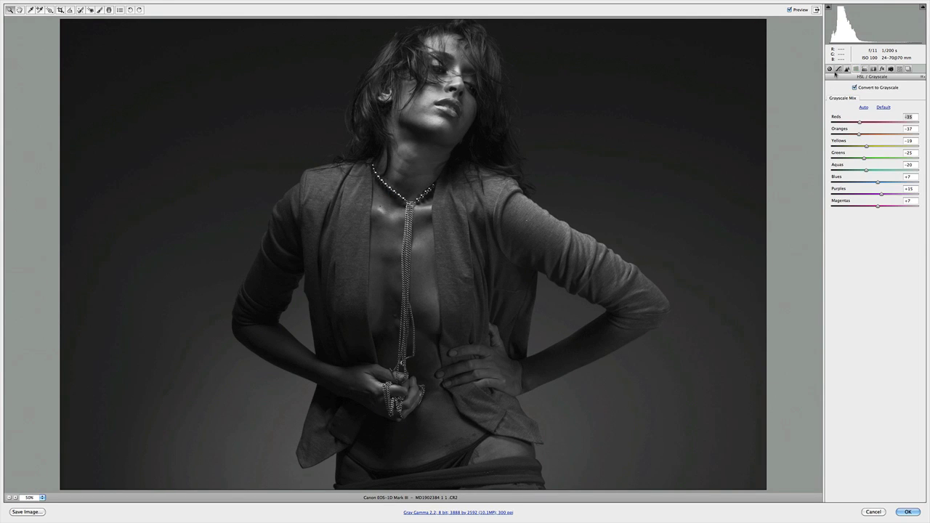
{"action": "left_click", "coordinate": [838, 70]}
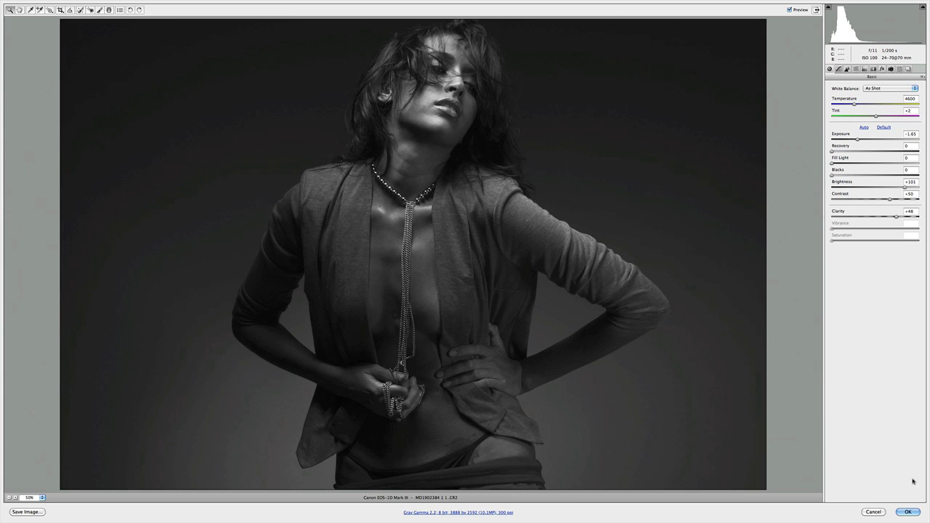
{"action": "left_click", "coordinate": [905, 512]}
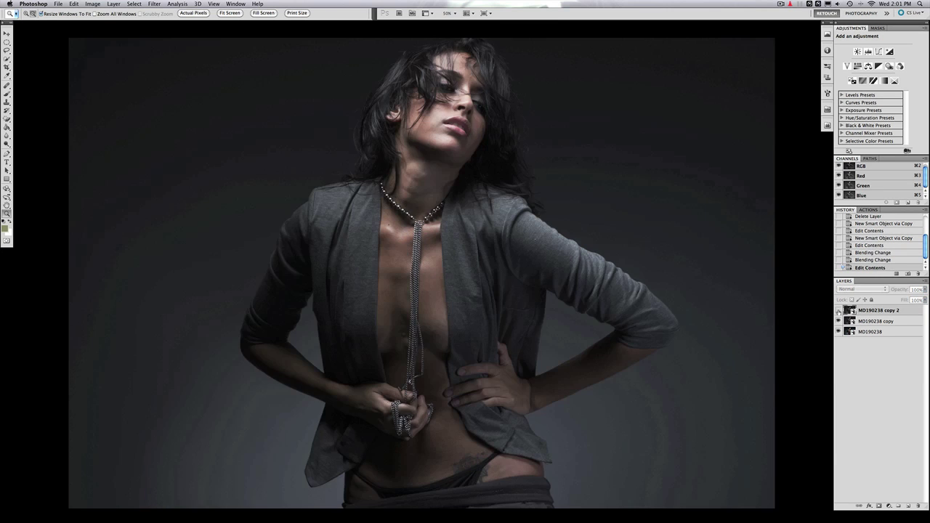
{"action": "key", "text": "Delete"}
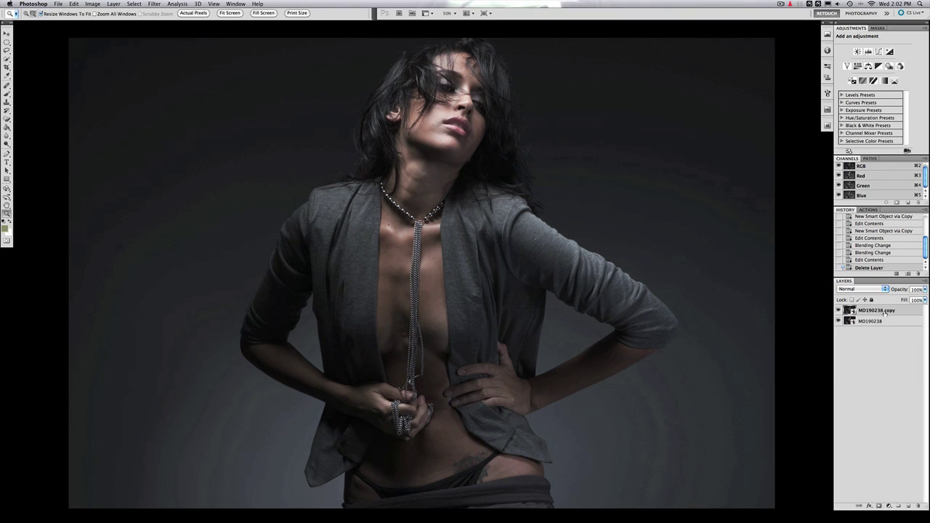
Make a new smart object copy with lower Contrast and slightly reduced Fill Light.
{"action": "right_click", "coordinate": [883, 311]}
{"action": "left_click", "coordinate": [843, 356]}
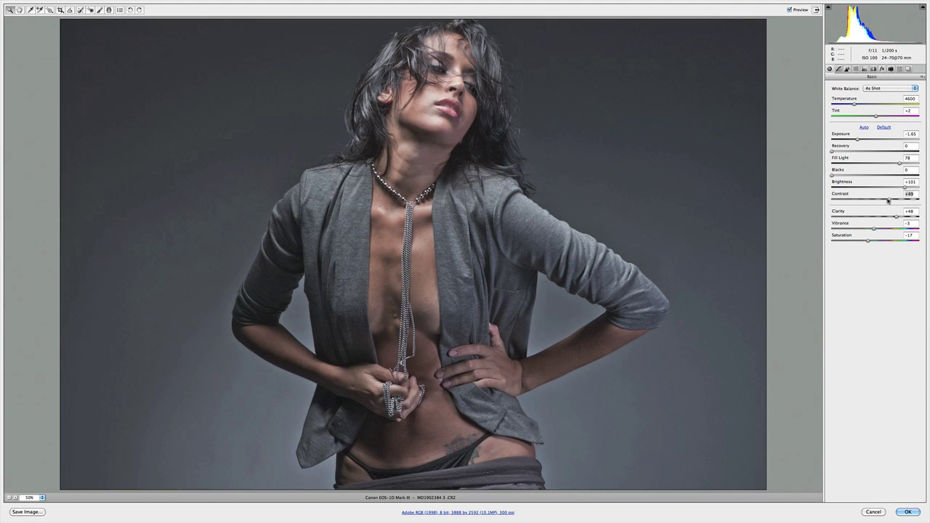
{"action": "left_click_drag", "start_coordinate": [888, 200], "coordinate": [844, 202]}
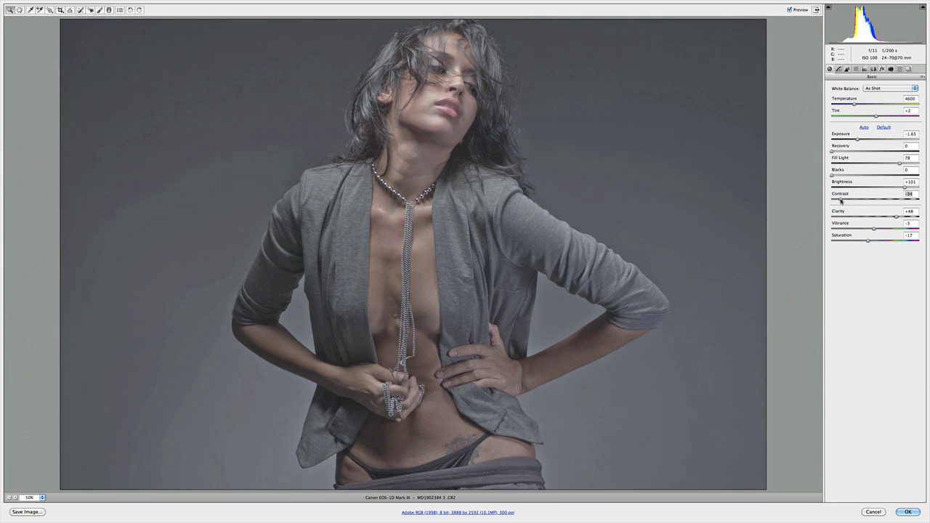
{"action": "left_click_drag", "start_coordinate": [900, 165], "coordinate": [896, 166]}
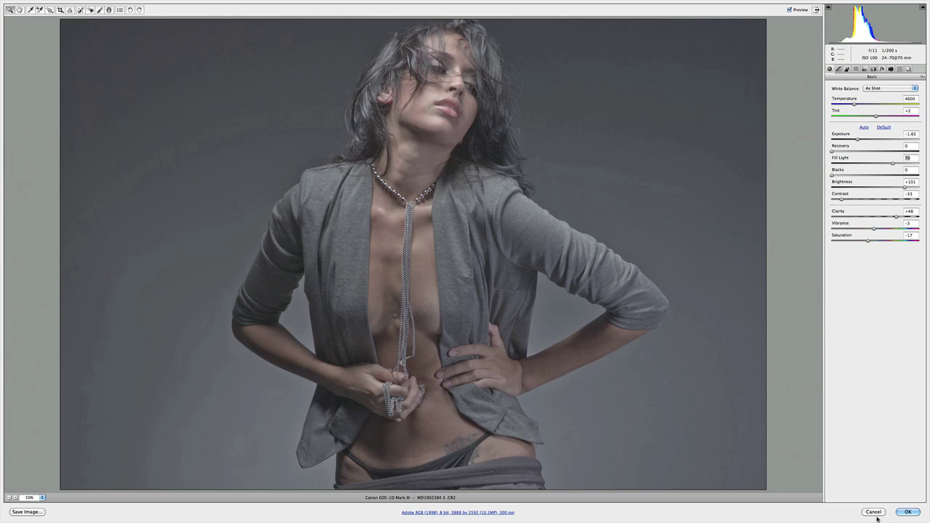
{"action": "left_click", "coordinate": [910, 513]}
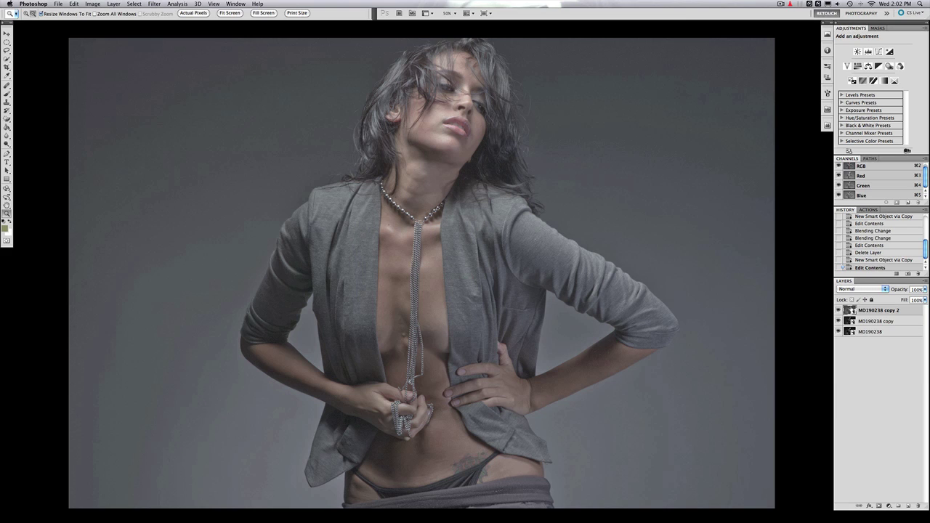
Blend a grayscale copy in Overlay at 84% opacity, stamp-merge, and duplicate it to Layer 1.
{"action": "right_click", "coordinate": [871, 311]}
{"action": "left_click", "coordinate": [864, 353]}
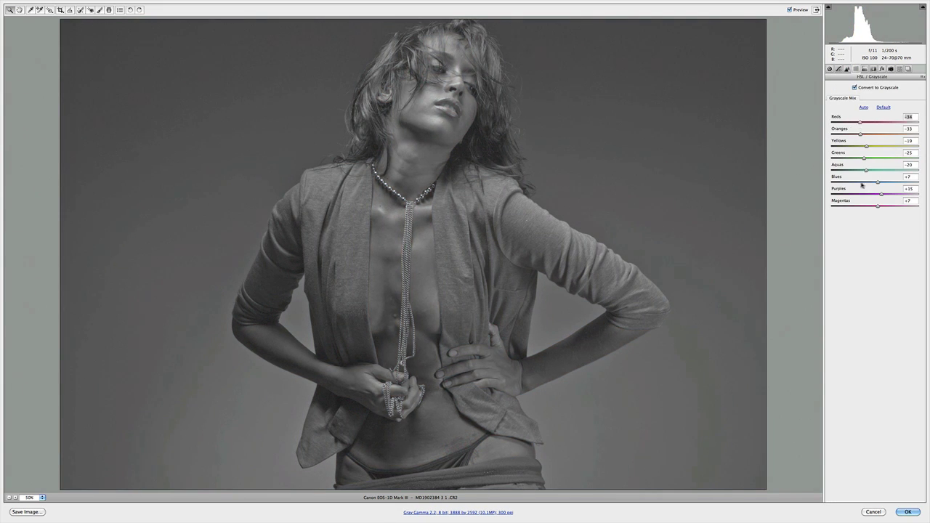
{"action": "key", "text": "Return"}
{"action": "key", "text": "shift+alt+m"}
{"action": "key", "text": "shift+alt+o"}
{"action": "key", "text": "8"}
{"action": "key", "text": "4"}
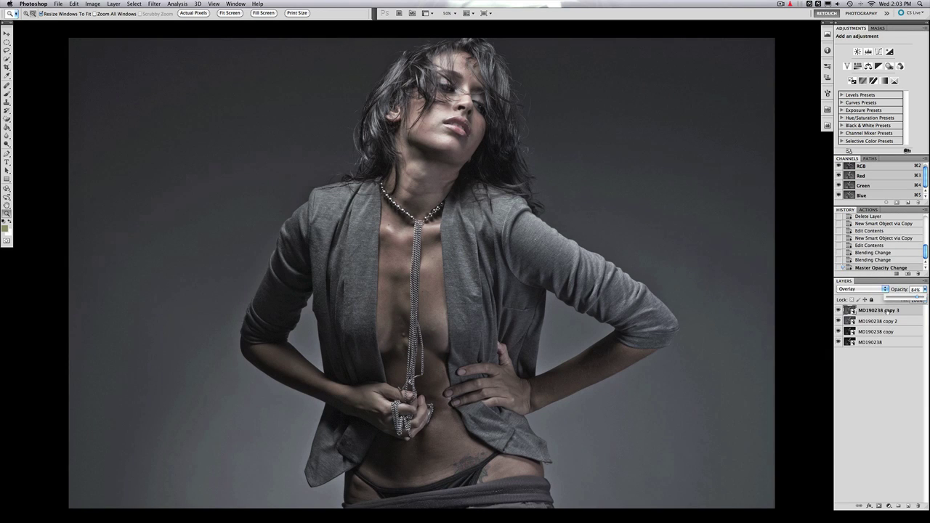
{"action": "key", "text": "ctrl+shift+e"}
{"action": "key", "text": "w"}
{"action": "key", "text": "ctrl+j"}
Select the model's forearms, hair and right elbow with a resized selection brush and feather it.
{"action": "left_click_drag", "start_coordinate": [399, 404], "coordinate": [253, 334]}
{"action": "key", "text": "bracketright"}
{"action": "key", "text": "bracketright"}
{"action": "key", "text": "bracketright"}
{"action": "left_click_drag", "start_coordinate": [473, 51], "coordinate": [646, 342]}
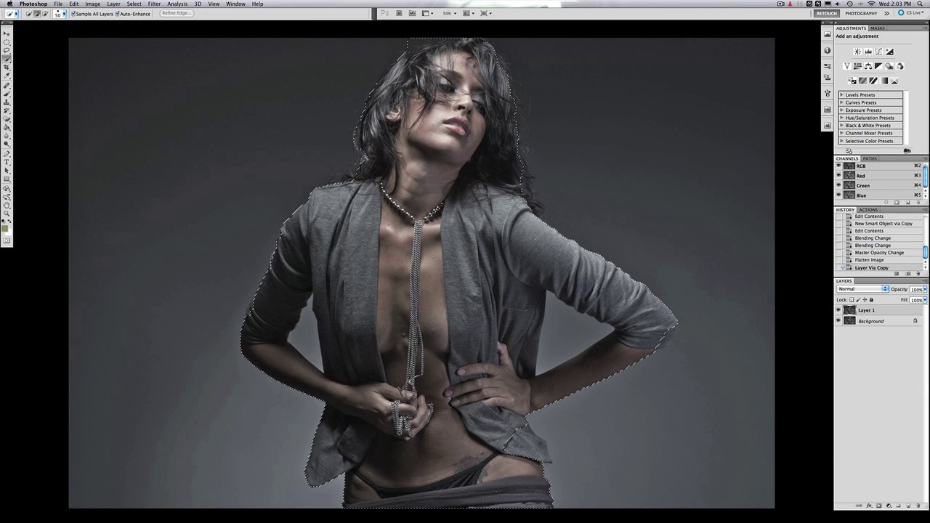
{"action": "key", "text": "bracketleft"}
{"action": "key", "text": "bracketleft"}
{"action": "key", "text": "bracketleft"}
{"action": "left_click_drag", "start_coordinate": [548, 115], "coordinate": [456, 34]}
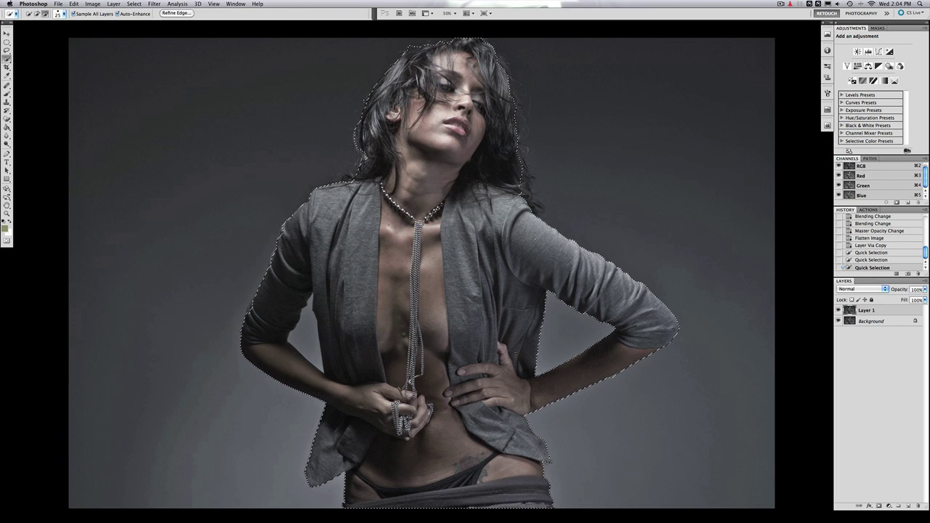
{"action": "key", "text": "bracketleft"}
{"action": "left_click", "coordinate": [671, 335]}
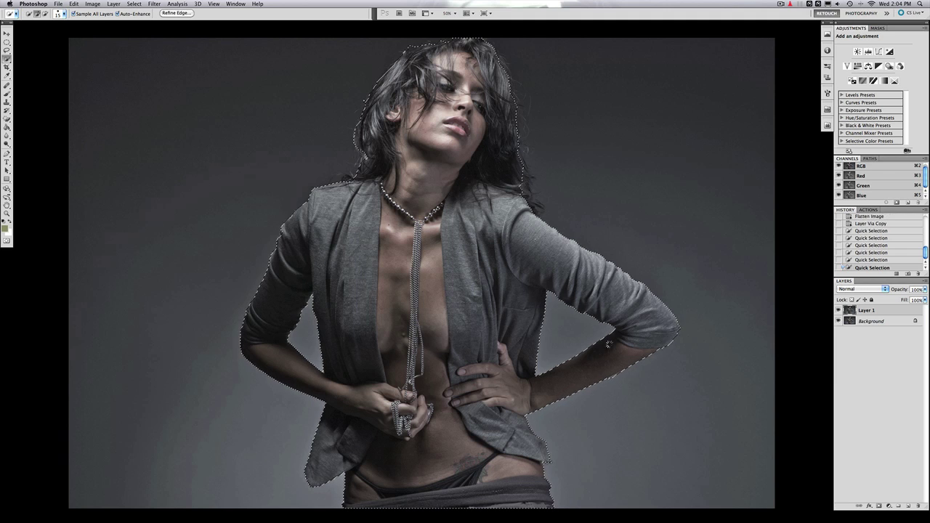
{"action": "key", "text": "shift+F6"}
{"action": "key", "text": "Return"}
Mask the layer to the figure and refine the mask edge contrast, shift and radius.
{"action": "left_click", "coordinate": [887, 507]}
{"action": "left_click", "coordinate": [901, 87]}
{"action": "left_click", "coordinate": [759, 182]}
{"action": "left_click", "coordinate": [759, 214]}
{"action": "mouse_move", "coordinate": [751, 267]}
{"action": "left_mouse_down"}
{"action": "mouse_move", "coordinate": [783, 267]}
{"action": "mouse_move", "coordinate": [751, 278]}
{"action": "mouse_move", "coordinate": [768, 278]}
{"action": "left_mouse_up"}
{"action": "left_click", "coordinate": [752, 208]}
{"action": "left_click_drag", "start_coordinate": [752, 217], "coordinate": [769, 217]}
{"action": "left_click", "coordinate": [753, 209]}
{"action": "mouse_move", "coordinate": [782, 267]}
{"action": "left_mouse_down"}
{"action": "mouse_move", "coordinate": [766, 279]}
{"action": "mouse_move", "coordinate": [764, 256]}
{"action": "left_mouse_up"}
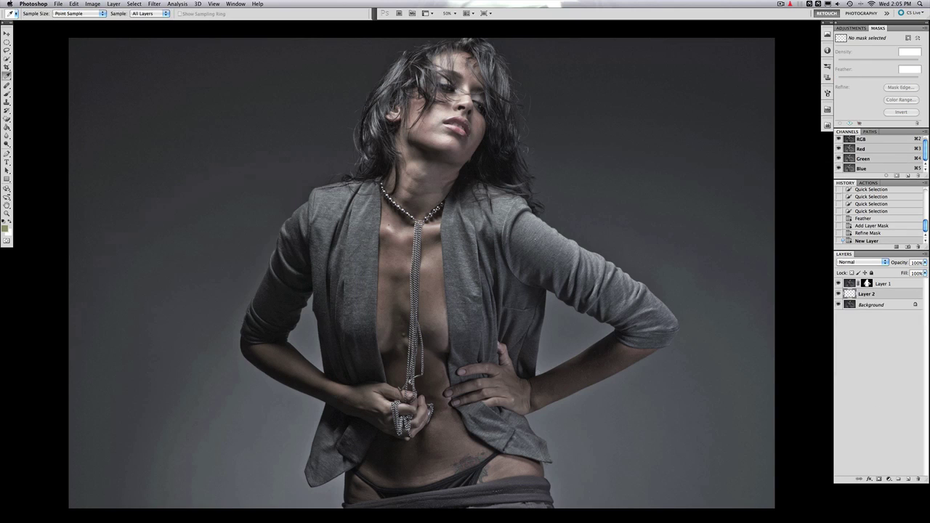
Paint a soft brush stroke over the model's body on the empty layer.
{"action": "left_click", "coordinate": [879, 320]}
{"action": "left_click", "coordinate": [866, 294]}
{"action": "key", "text": "b"}
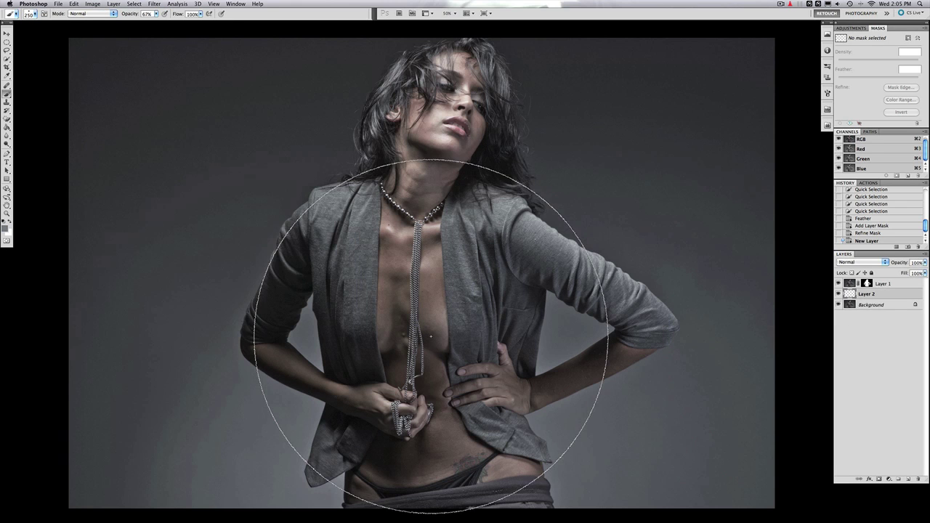
{"action": "left_click_drag", "start_coordinate": [540, 332], "coordinate": [290, 311]}
{"action": "key", "text": "ctrl+alt+z"}
{"action": "key", "text": "ctrl+alt+z"}
{"action": "left_click", "coordinate": [866, 240]}
Flatten the image and apply Filter > Noise > Add Noise.
{"action": "left_click", "coordinate": [924, 254]}
{"action": "left_click", "coordinate": [850, 442]}
{"action": "key", "text": "z"}
{"action": "left_click", "coordinate": [589, 298], "text": "alt"}
{"action": "left_click", "coordinate": [154, 4]}
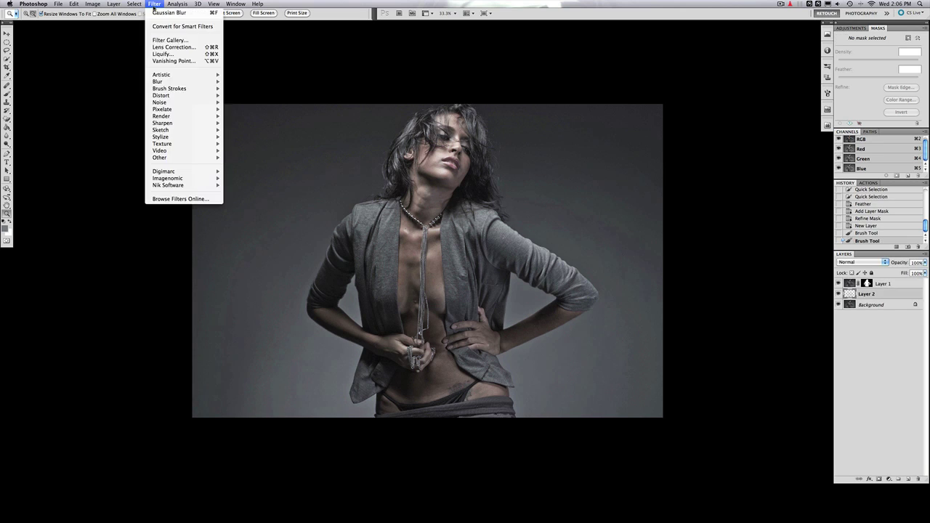
{"action": "left_click", "coordinate": [175, 112]}
{"action": "left_click", "coordinate": [857, 278]}
Copy the noisy flattened image onto a new layer via Layer via Copy.
{"action": "right_click", "coordinate": [872, 283]}
{"action": "left_click", "coordinate": [830, 451]}
{"action": "key", "text": "ctrl+j"}
{"action": "key", "text": "ctrl+plus"}
{"action": "key", "text": "ctrl+plus"}
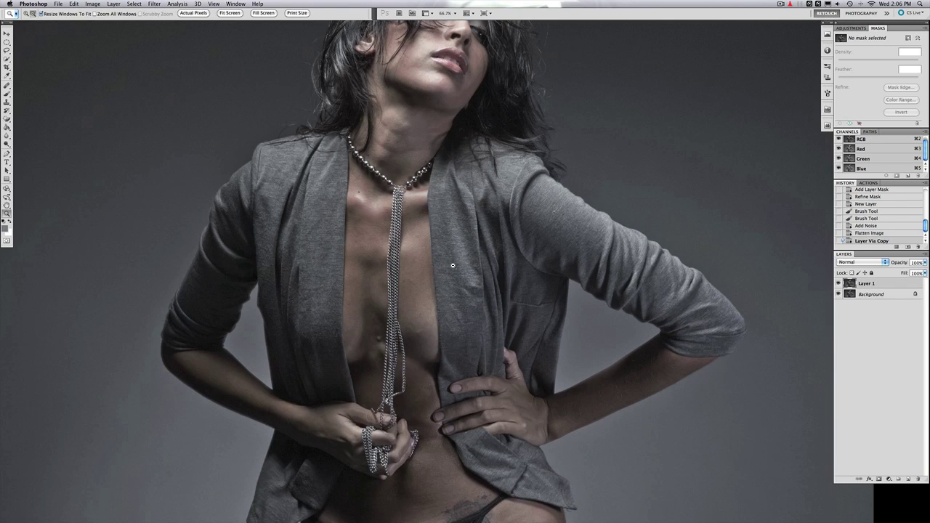
Heal two blemishes on the chest and a small spot near the face with the Healing Brush.
{"action": "key", "text": "j"}
{"action": "key", "text": "bracketright"}
{"action": "left_click", "coordinate": [363, 195]}
{"action": "left_click", "coordinate": [371, 180]}
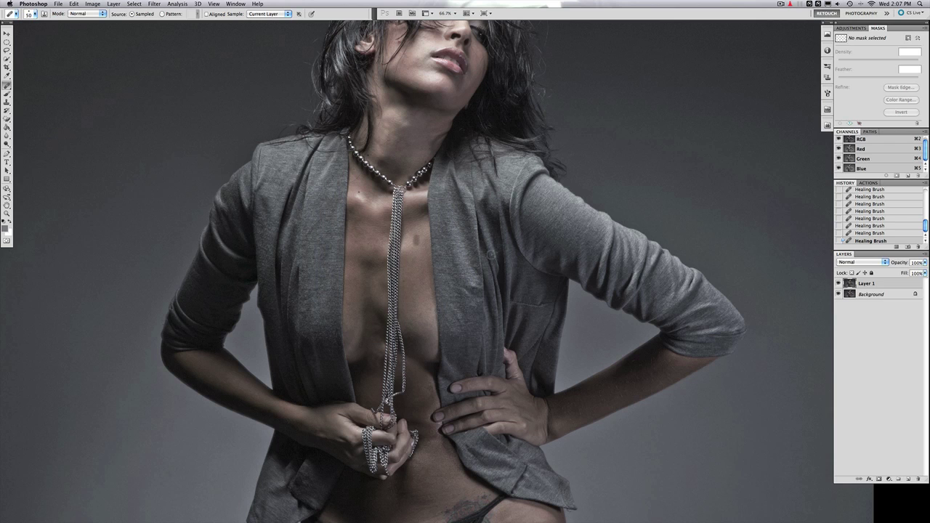
{"action": "left_click_drag", "start_coordinate": [374, 326], "coordinate": [348, 420]}
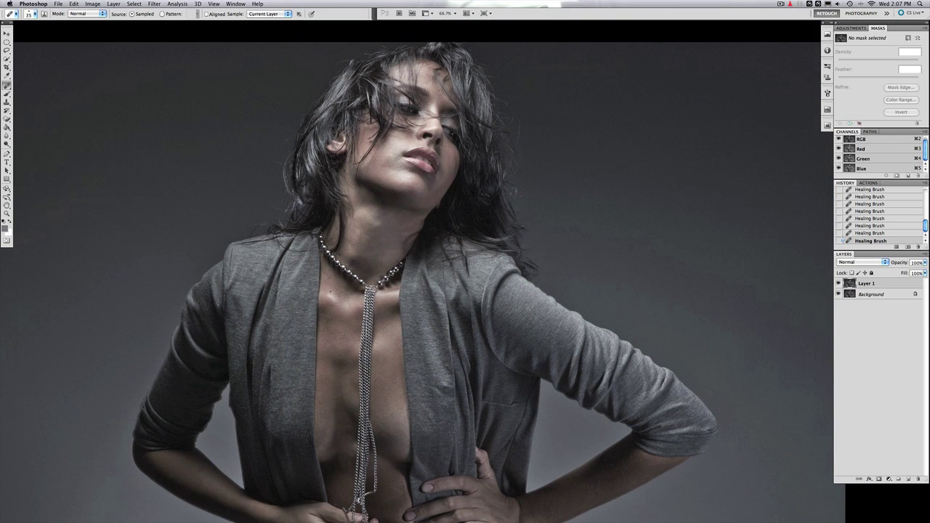
{"action": "key", "text": "bracketright"}
{"action": "key", "text": "bracketleft"}
{"action": "left_click", "coordinate": [381, 165]}
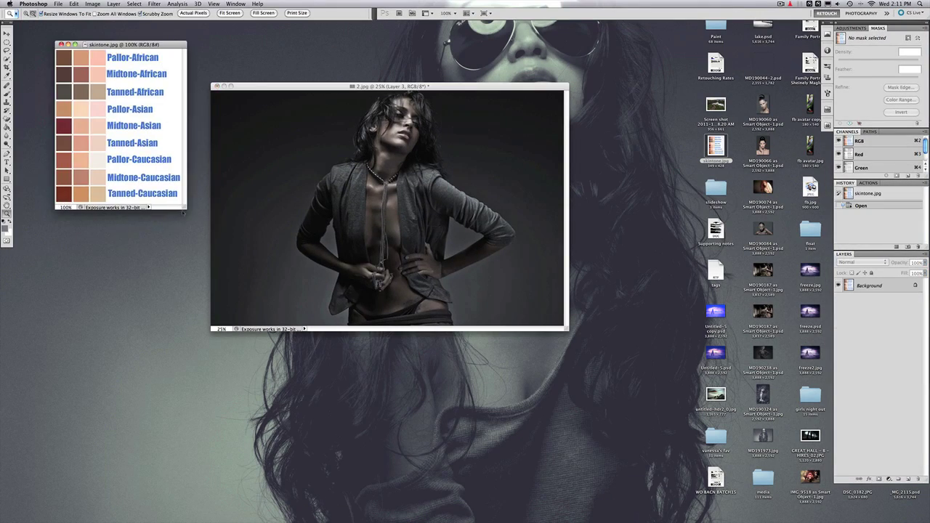
Set the pink Layer 3 to Screen blending at a lower opacity.
{"action": "key", "text": "f"}
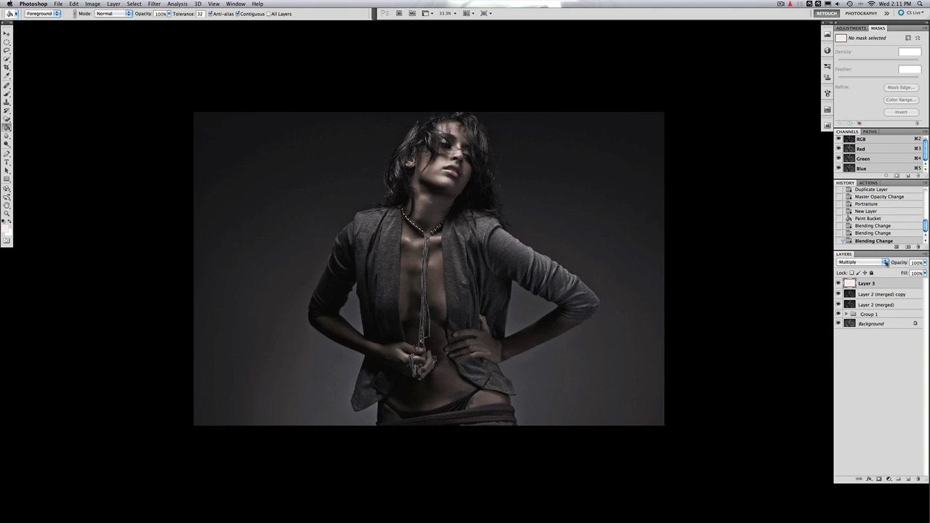
{"action": "mouse_move", "coordinate": [863, 262]}
{"action": "left_mouse_down"}
{"action": "mouse_move", "coordinate": [863, 218]}
{"action": "mouse_move", "coordinate": [862, 240]}
{"action": "left_mouse_up"}
{"action": "left_click_drag", "start_coordinate": [924, 262], "coordinate": [898, 269]}
Stamp and duplicate the layers, lift shadows with Shadows/Highlights, and group them as Group 2.
{"action": "key", "text": "super+0"}
{"action": "key", "text": "super+alt+shift+e"}
{"action": "key", "text": "super+j"}
{"action": "left_click", "coordinate": [92, 3]}
{"action": "left_click", "coordinate": [187, 152]}
{"action": "left_click_drag", "start_coordinate": [77, 253], "coordinate": [75, 252]}
{"action": "key", "text": "Return"}
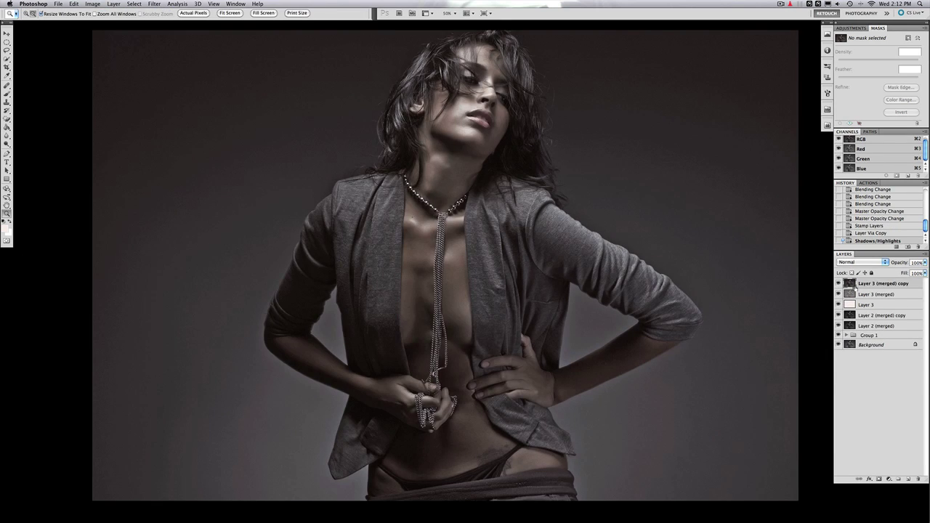
{"action": "key", "text": "super+g"}
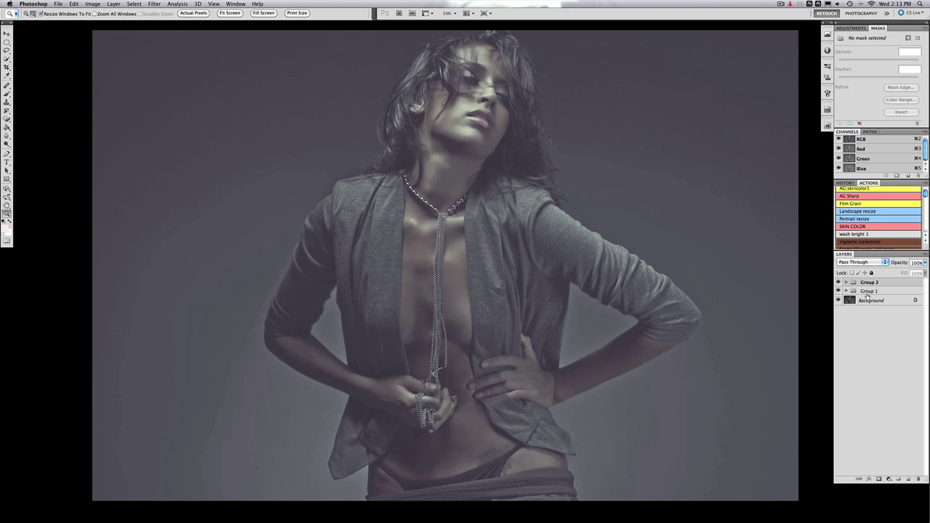
Stamp the visible layers into a merged layer and move it to the top.
{"action": "left_click", "coordinate": [846, 282]}
{"action": "key", "text": "super+alt+shift+e"}
{"action": "left_click_drag", "start_coordinate": [890, 292], "coordinate": [861, 280]}
{"action": "left_click", "coordinate": [846, 292]}
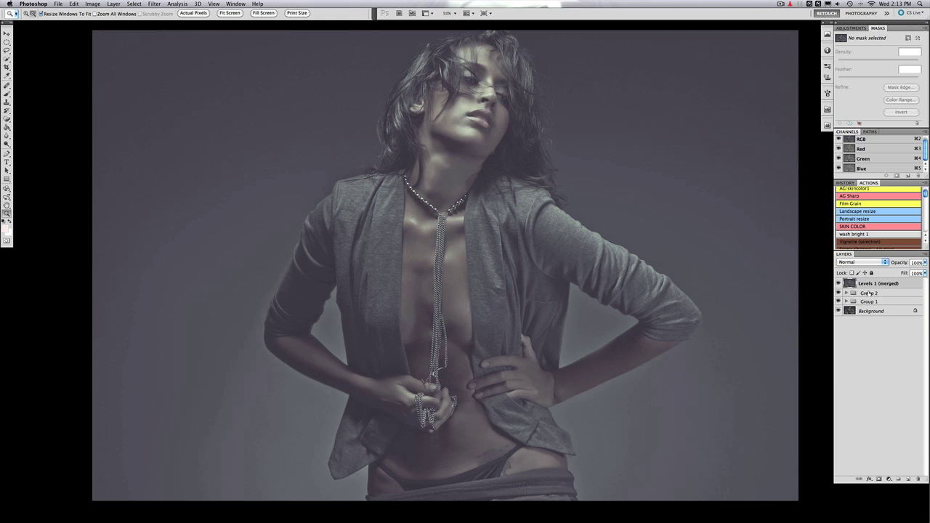
Add Curves 2 and Levels 2, tightening Levels to 29/0.95/235 and comparing before and after.
{"action": "left_click", "coordinate": [860, 28]}
{"action": "left_click", "coordinate": [840, 150]}
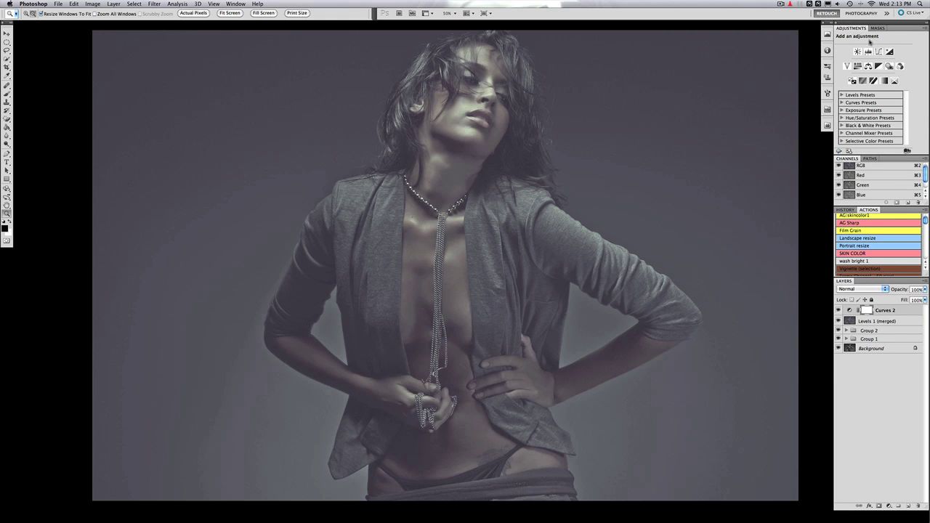
{"action": "left_click", "coordinate": [859, 42]}
{"action": "left_click_drag", "start_coordinate": [876, 93], "coordinate": [851, 92]}
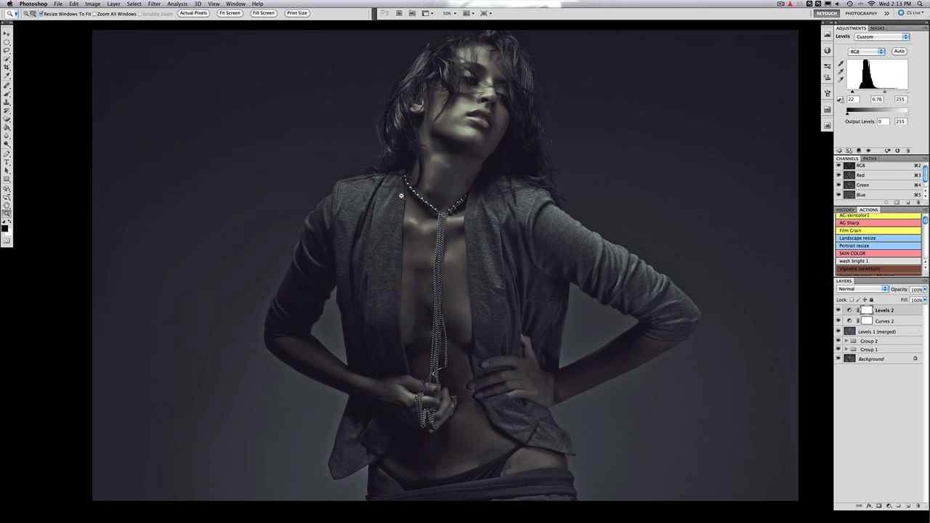
{"action": "left_click", "coordinate": [469, 210], "text": "alt"}
{"action": "left_click", "coordinate": [840, 310]}
{"action": "left_click", "coordinate": [840, 311]}
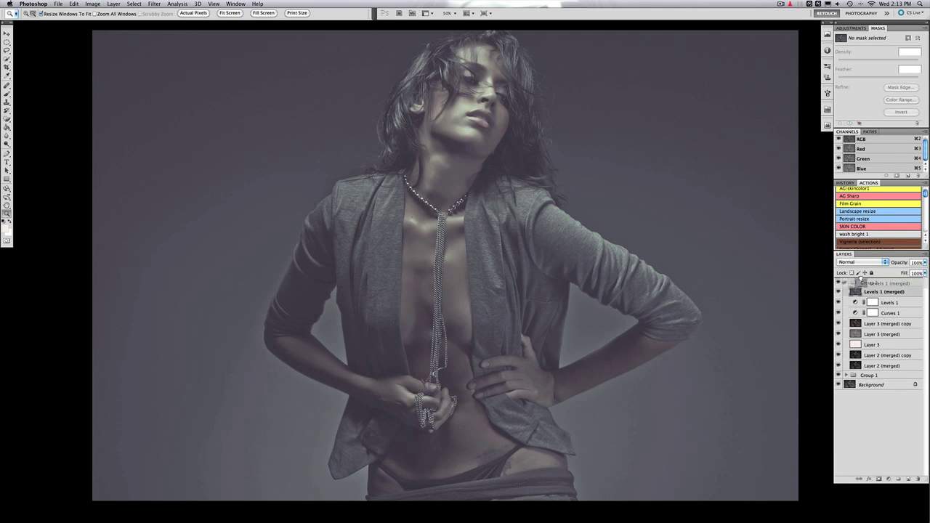
{"action": "left_click_drag", "start_coordinate": [847, 92], "coordinate": [851, 92]}
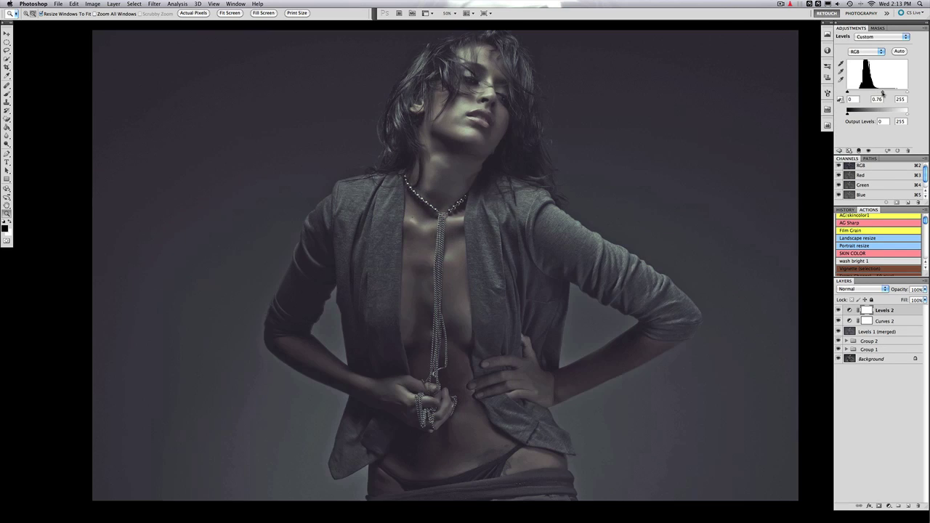
{"action": "left_click", "coordinate": [516, 279], "text": "alt"}
{"action": "left_click", "coordinate": [839, 310]}
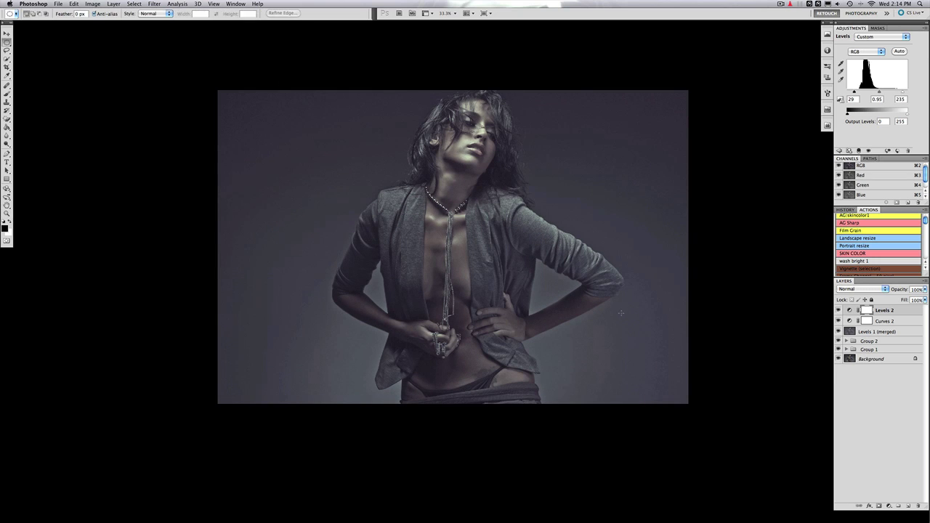
Feather the oval vignette selection, adjust the vignette layer's opacity, and add a new empty layer.
{"action": "left_click", "coordinate": [510, 225]}
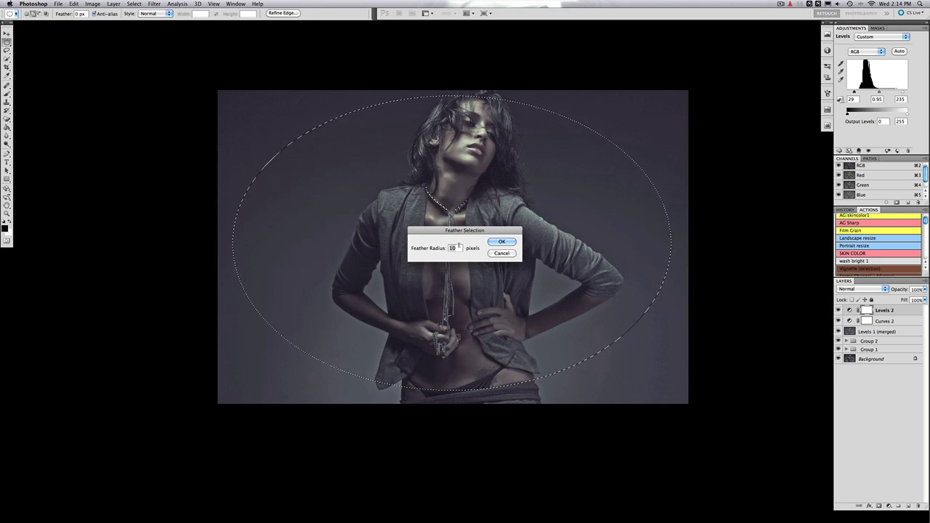
{"action": "left_click", "coordinate": [501, 240]}
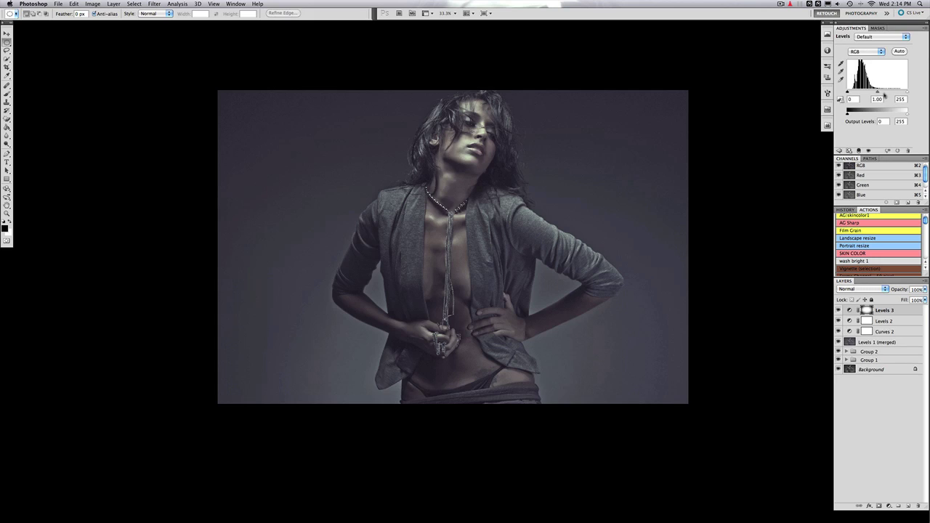
{"action": "left_click", "coordinate": [924, 289]}
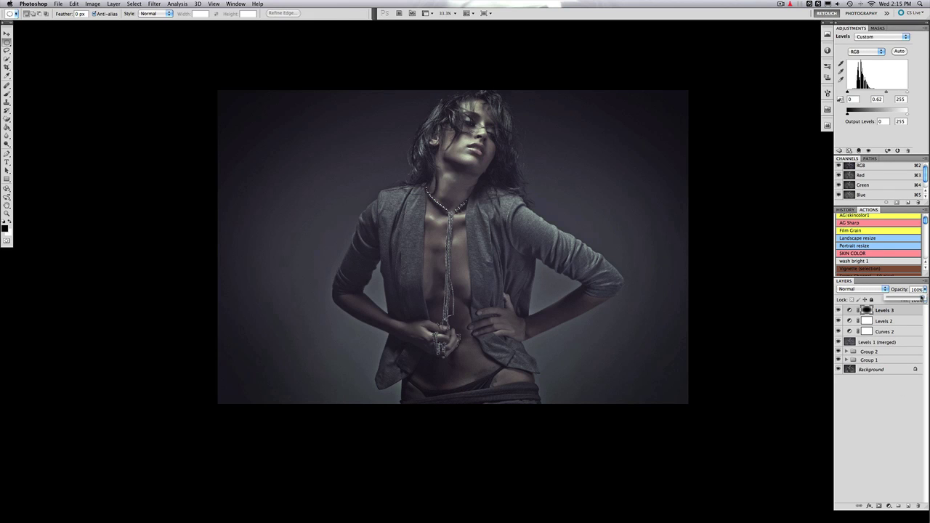
{"action": "key", "text": "ctrl+shift+alt+n"}
{"action": "left_click", "coordinate": [889, 67]}
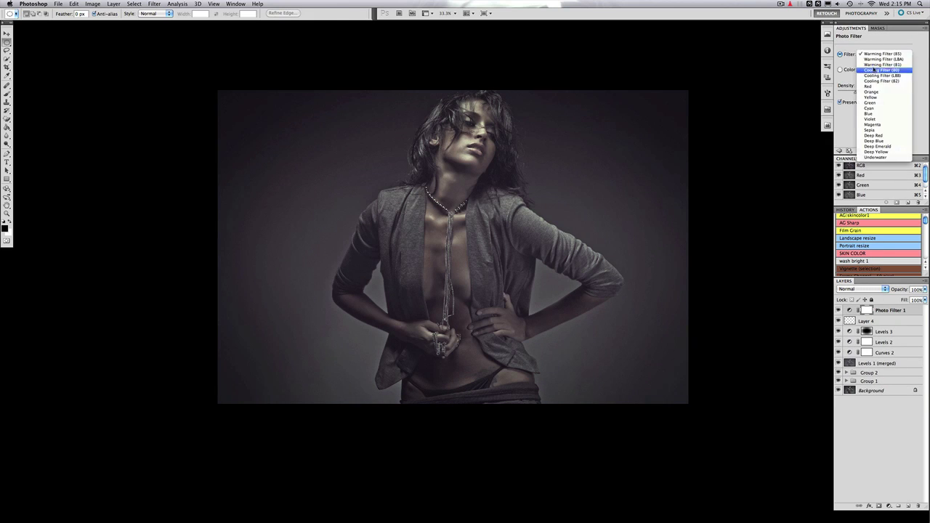
Choose a Photo Filter colour and raise its Density to 88%.
{"action": "left_click", "coordinate": [866, 69]}
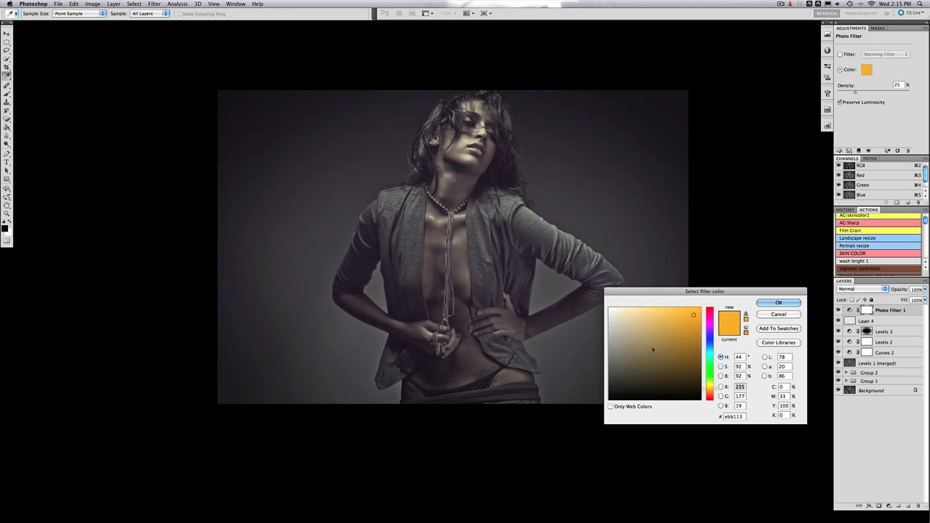
{"action": "key", "text": "Return"}
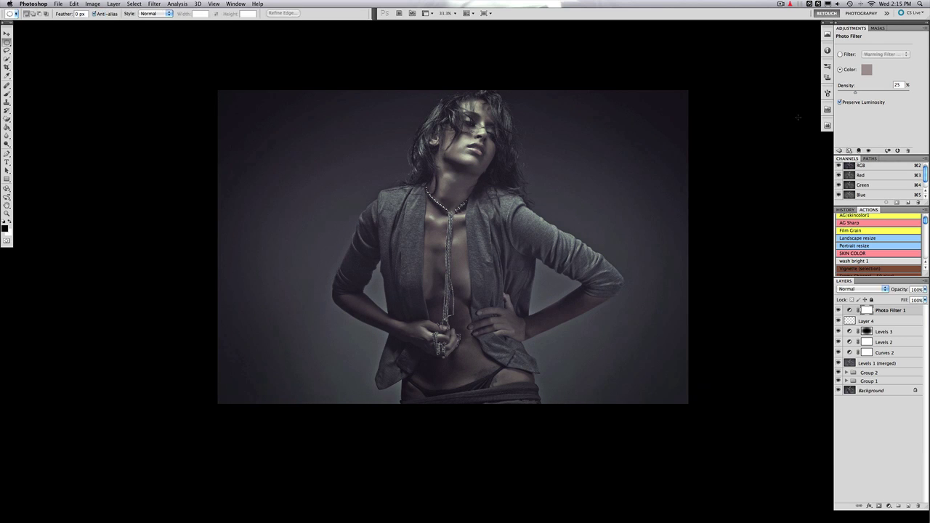
{"action": "left_click_drag", "start_coordinate": [875, 93], "coordinate": [876, 93]}
Set the Photo Filter to a pink sampled from the skin chart, then add a brightening Curves layer.
{"action": "key", "text": "f"}
{"action": "left_click", "coordinate": [5, 227]}
{"action": "left_click", "coordinate": [106, 125]}
{"action": "right_click", "coordinate": [733, 417]}
{"action": "key", "text": "Escape"}
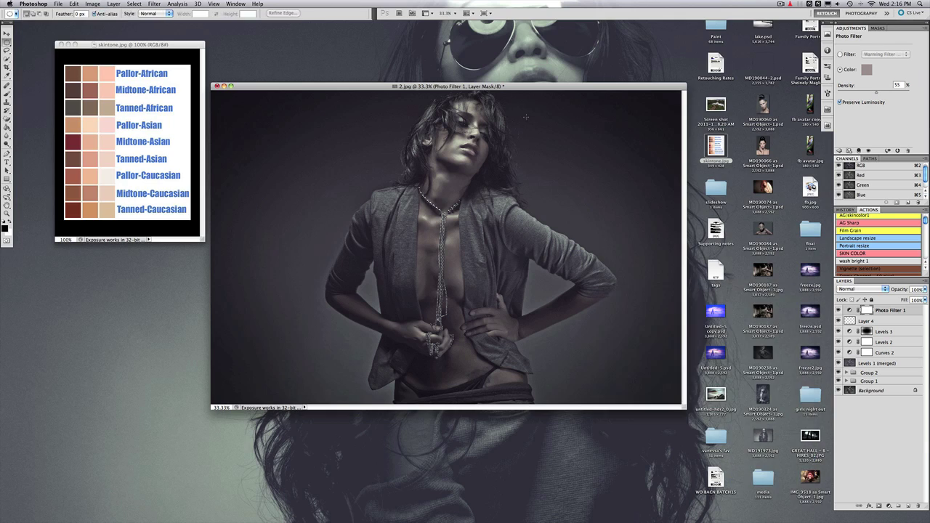
{"action": "key", "text": "f"}
{"action": "left_click", "coordinate": [867, 69]}
{"action": "key", "text": "super+v"}
{"action": "left_click", "coordinate": [778, 301]}
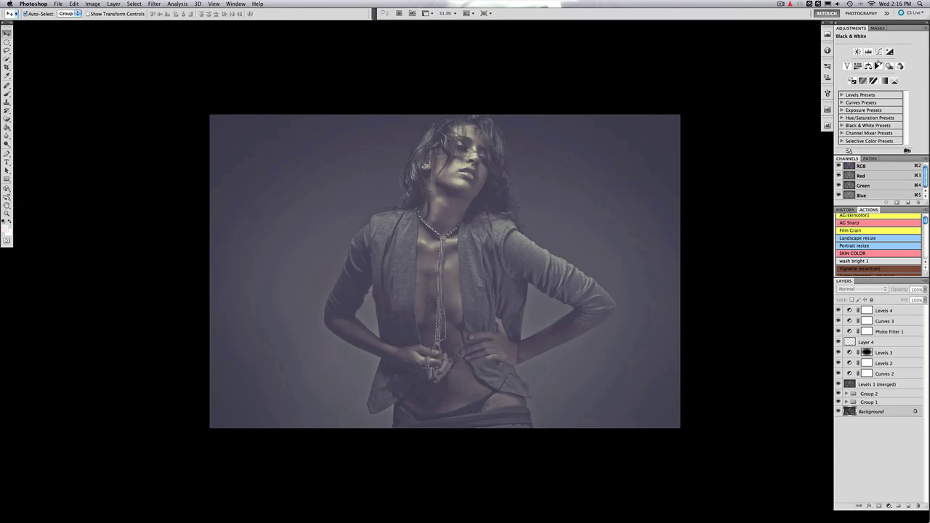
{"action": "left_click", "coordinate": [879, 51]}
{"action": "left_click_drag", "start_coordinate": [886, 81], "coordinate": [887, 95]}
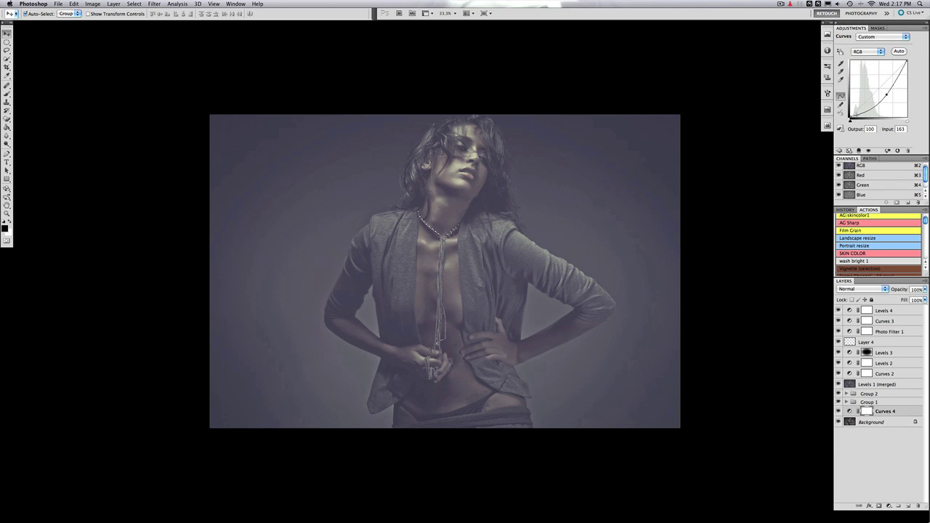
Replace the layer mask, lower the vignette group to 43% opacity, and flatten the image.
{"action": "left_click_drag", "start_coordinate": [867, 353], "coordinate": [867, 411]}
{"action": "left_click", "coordinate": [485, 168]}
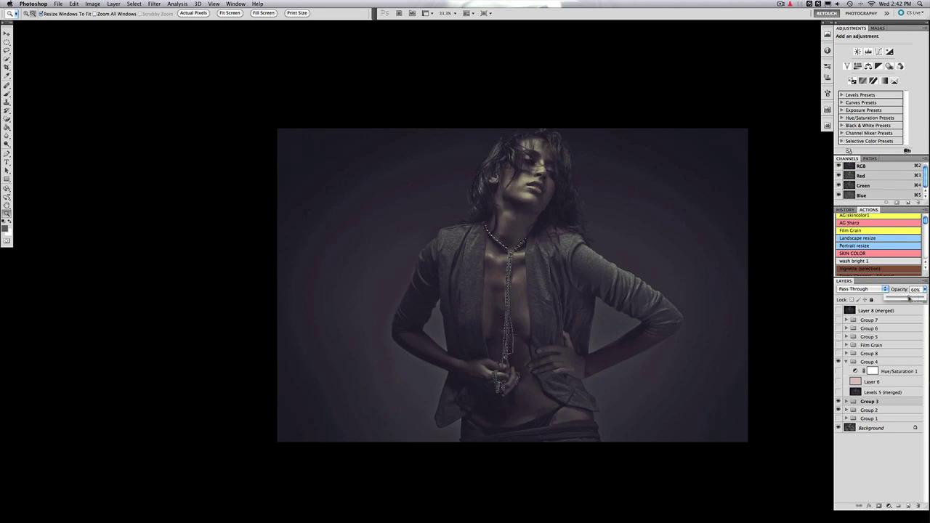
{"action": "left_click_drag", "start_coordinate": [908, 297], "coordinate": [903, 298]}
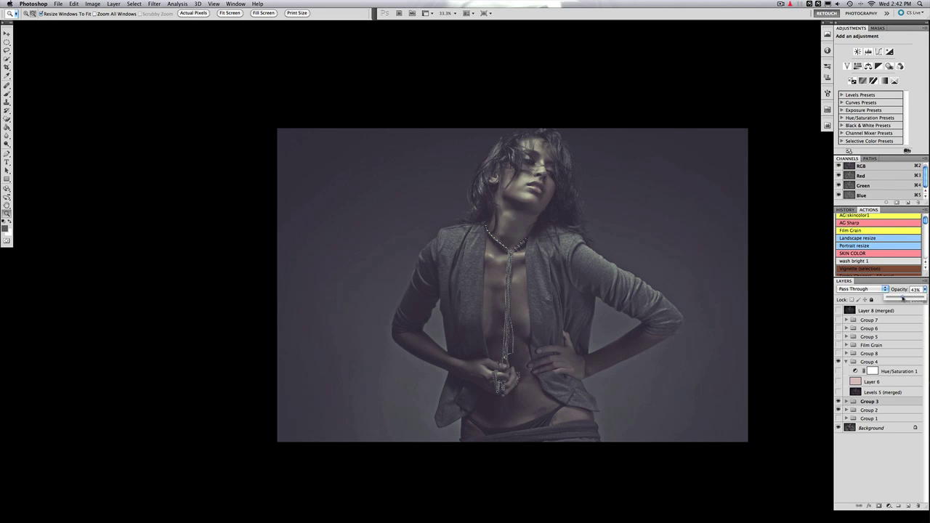
{"action": "right_click", "coordinate": [895, 401]}
{"action": "key", "text": "Escape"}
{"action": "right_click", "coordinate": [875, 430]}
{"action": "left_click", "coordinate": [857, 496]}
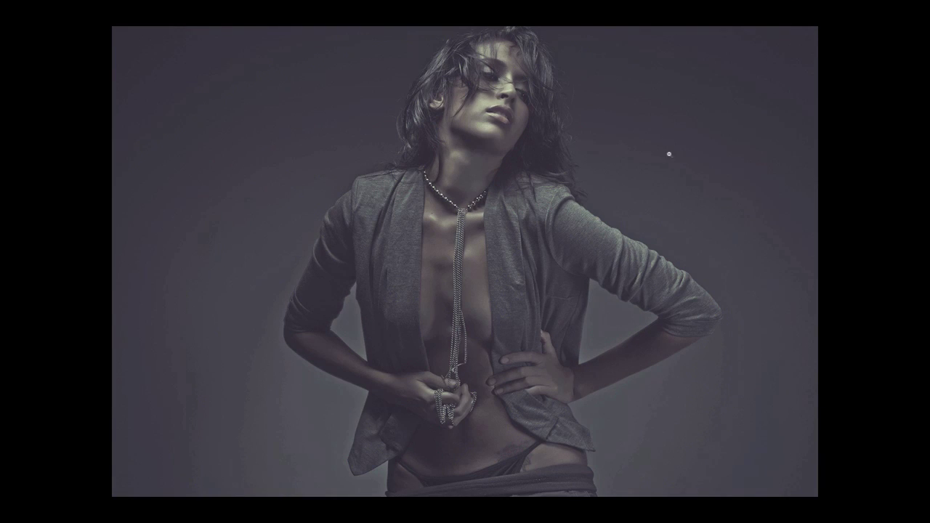
Exit full-screen mode and scroll the view right before sharpening.
{"action": "key", "text": "f"}
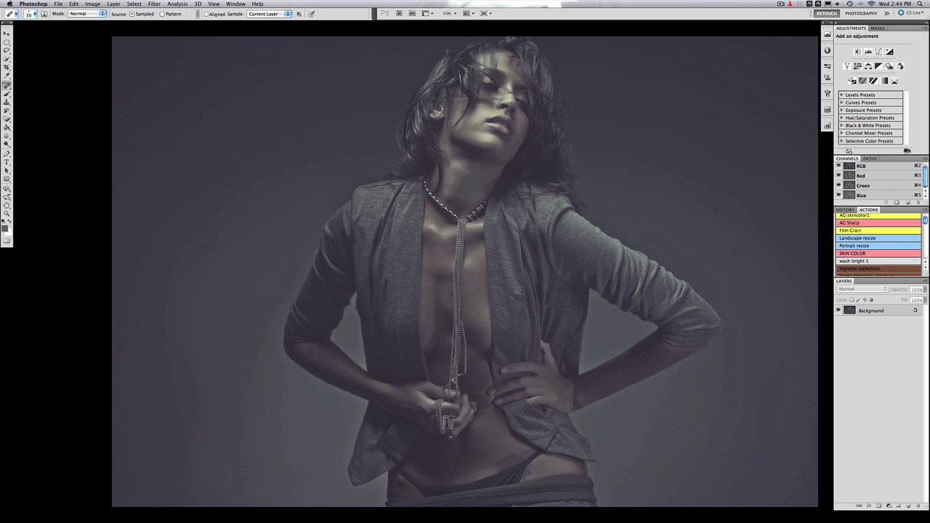
{"action": "scroll", "coordinate": [587, 126], "scroll_direction": "right", "scroll_amount": 2}
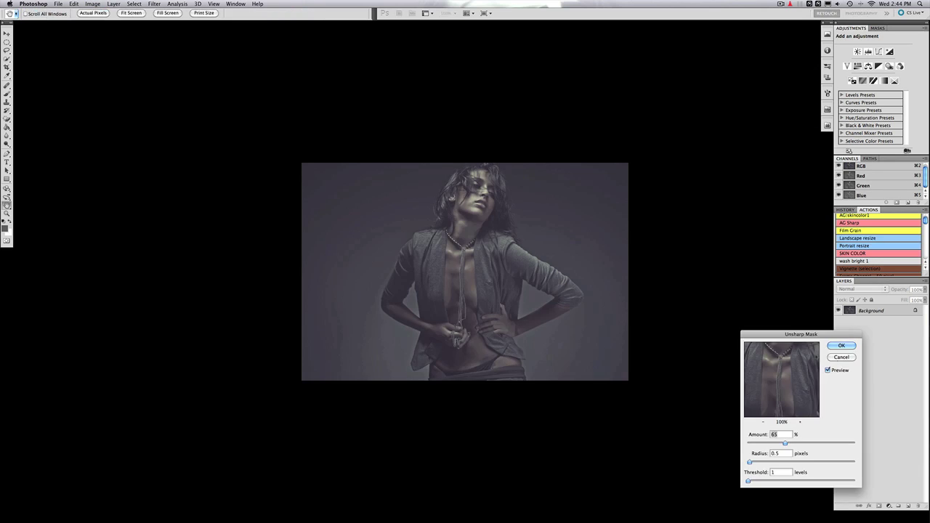